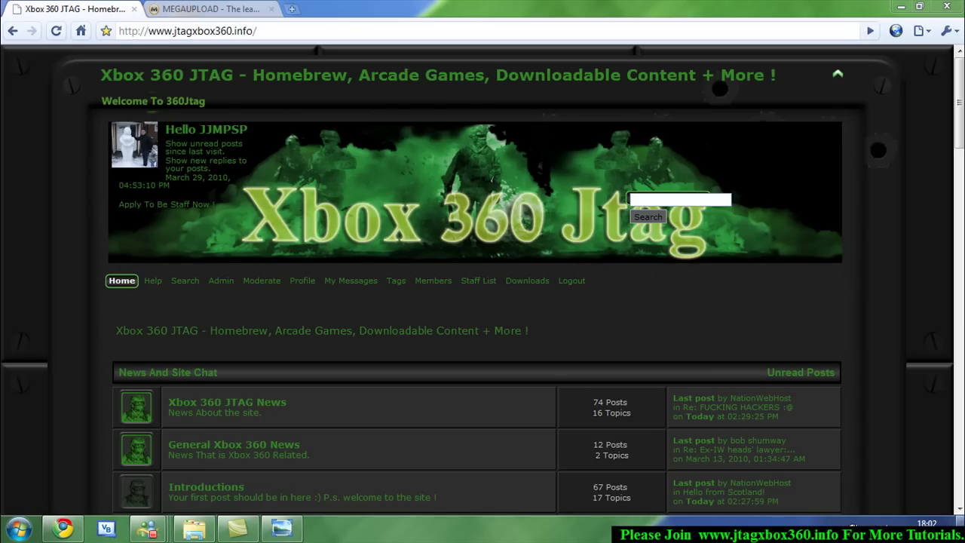
Step: Minimise the Chrome Xbox 360 JTAG forum page to reveal the desktop
{"action": "left_click", "coordinate": [961, 521]}
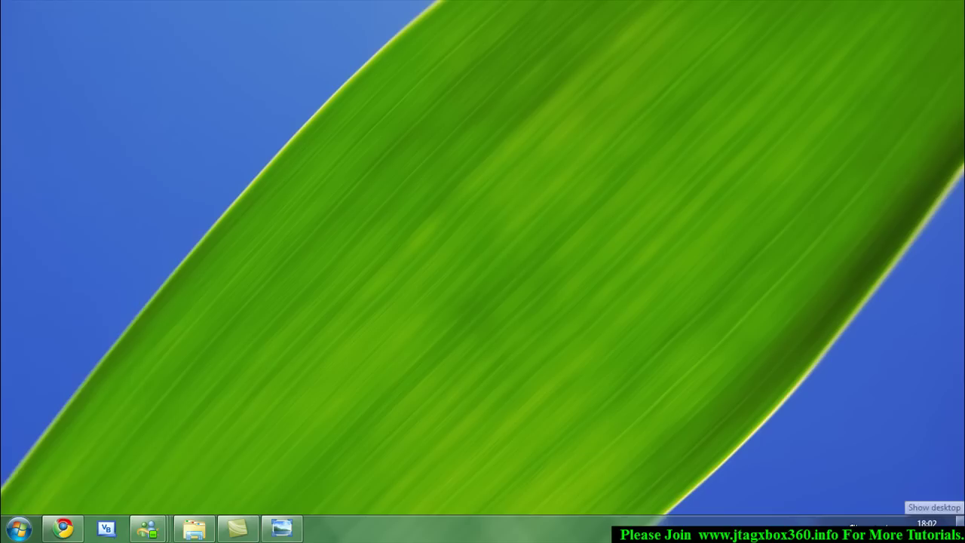
{"action": "left_click", "coordinate": [282, 528]}
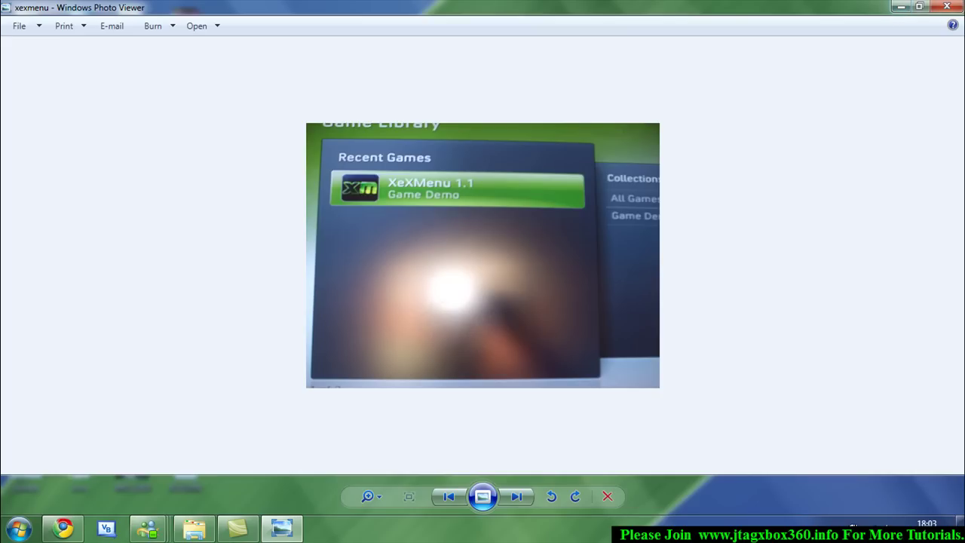
{"action": "left_click", "coordinate": [962, 528]}
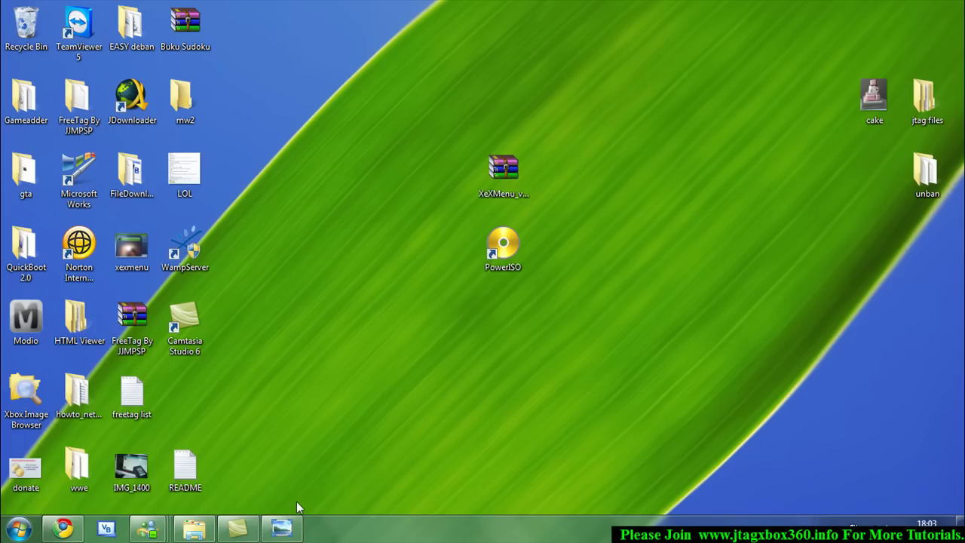
{"action": "left_click", "coordinate": [63, 528]}
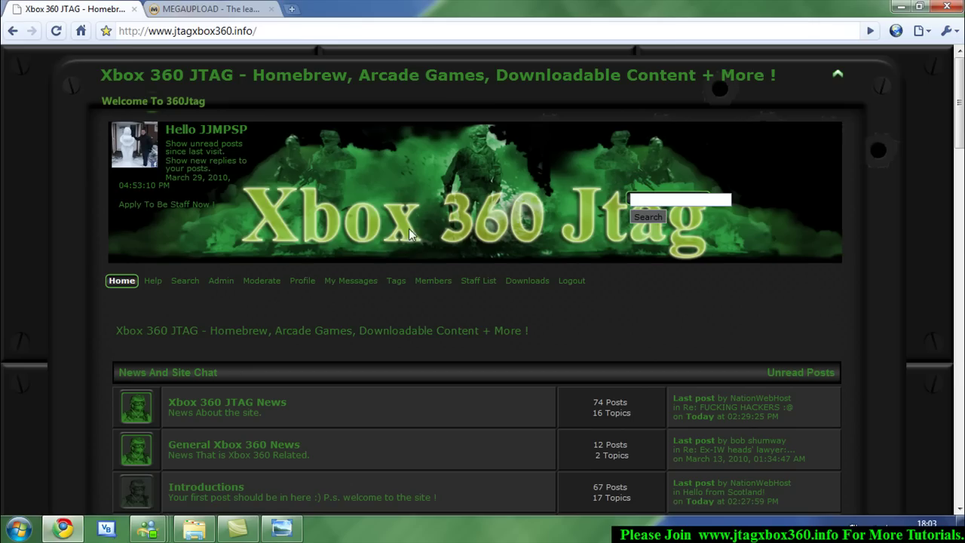
{"action": "left_click", "coordinate": [230, 9]}
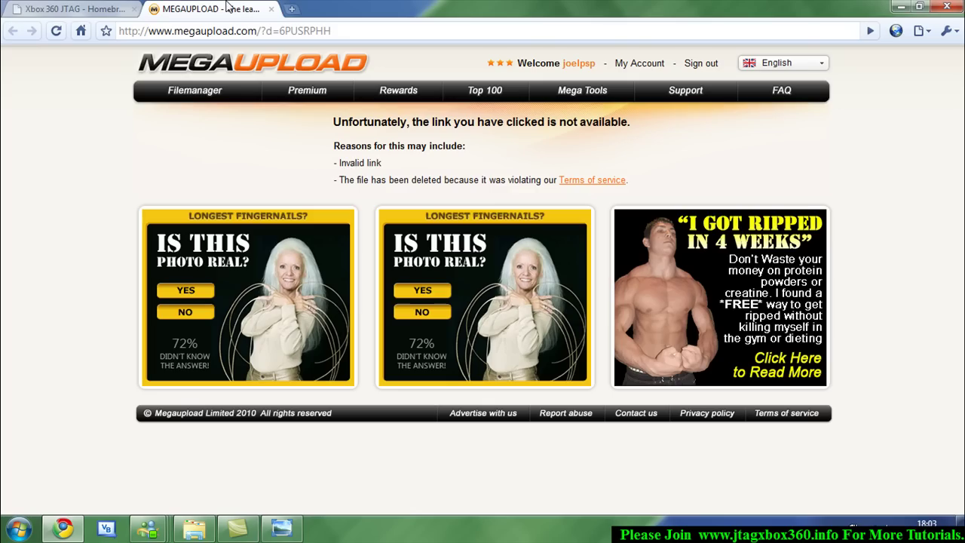
{"action": "left_click", "coordinate": [156, 30]}
{"action": "key", "text": "Return"}
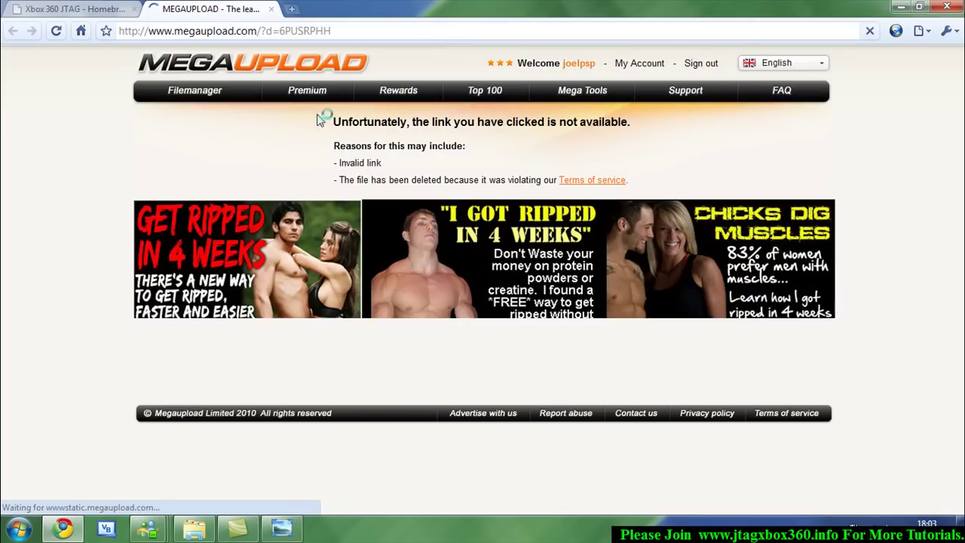
{"action": "left_click_drag", "start_coordinate": [303, 122], "coordinate": [408, 143]}
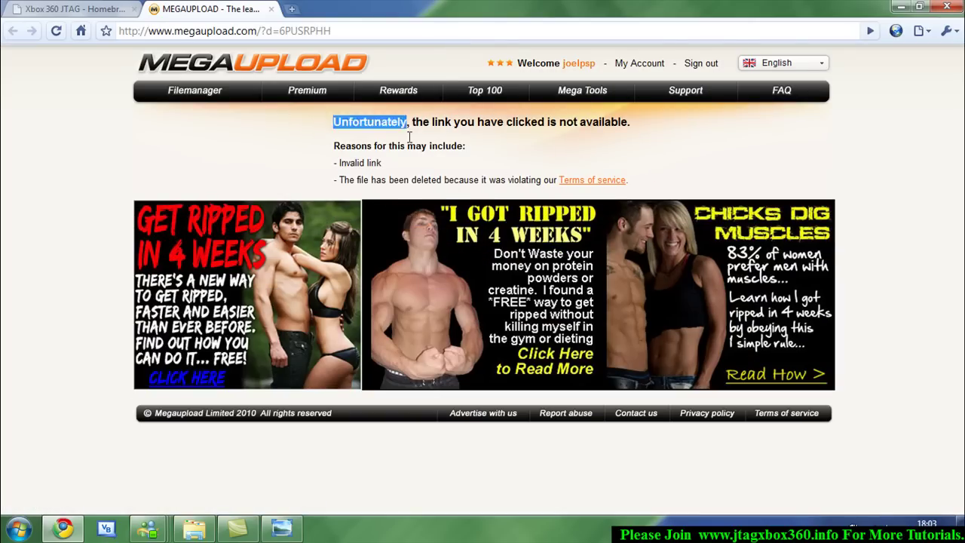
{"action": "left_click", "coordinate": [409, 159]}
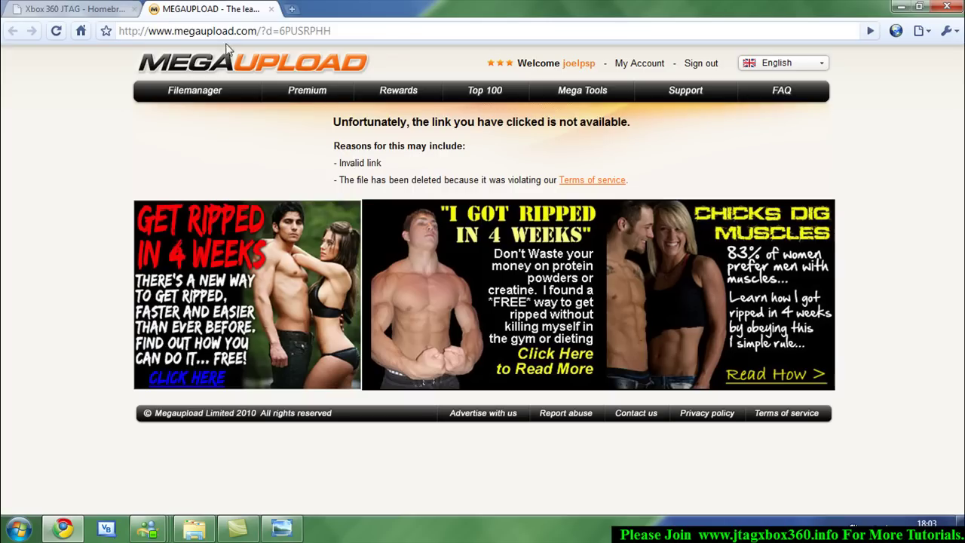
Step: Minimise the browser, then open the XeXMenu archive in WinRAR to inspect its contents
{"action": "left_click", "coordinate": [961, 526]}
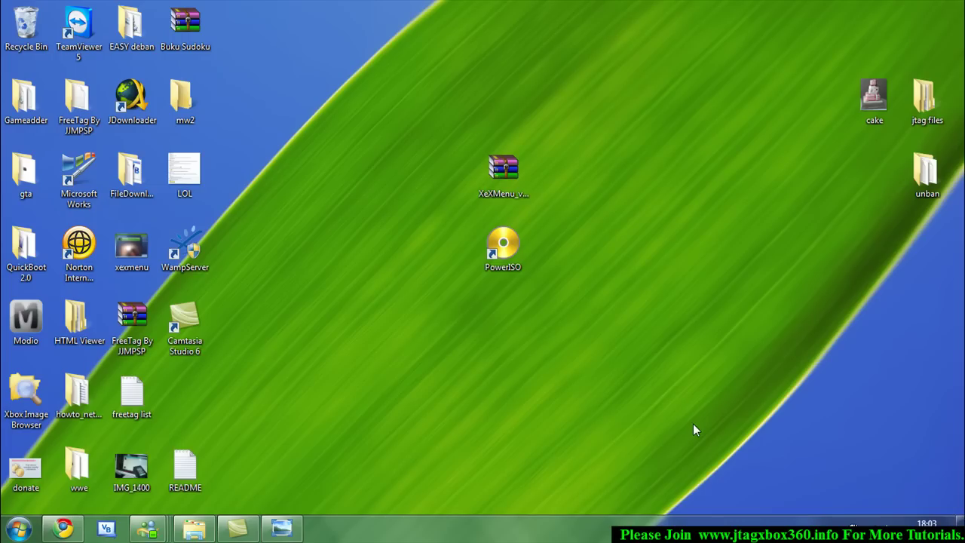
{"action": "left_click_drag", "start_coordinate": [433, 151], "coordinate": [588, 202]}
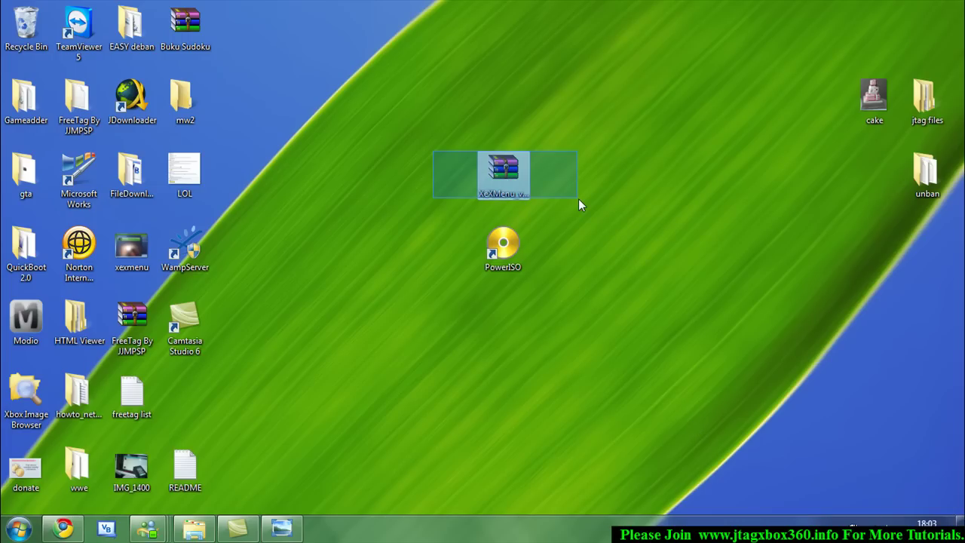
{"action": "double_click", "coordinate": [521, 194]}
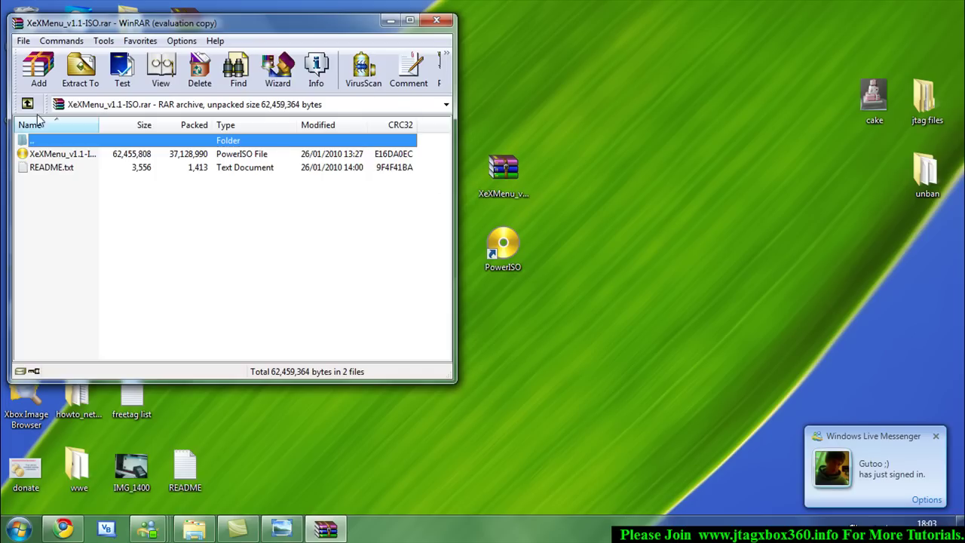
{"action": "mouse_move", "coordinate": [211, 242]}
{"action": "left_mouse_down"}
{"action": "mouse_move", "coordinate": [58, 122]}
{"action": "mouse_move", "coordinate": [412, 315]}
{"action": "left_mouse_up"}
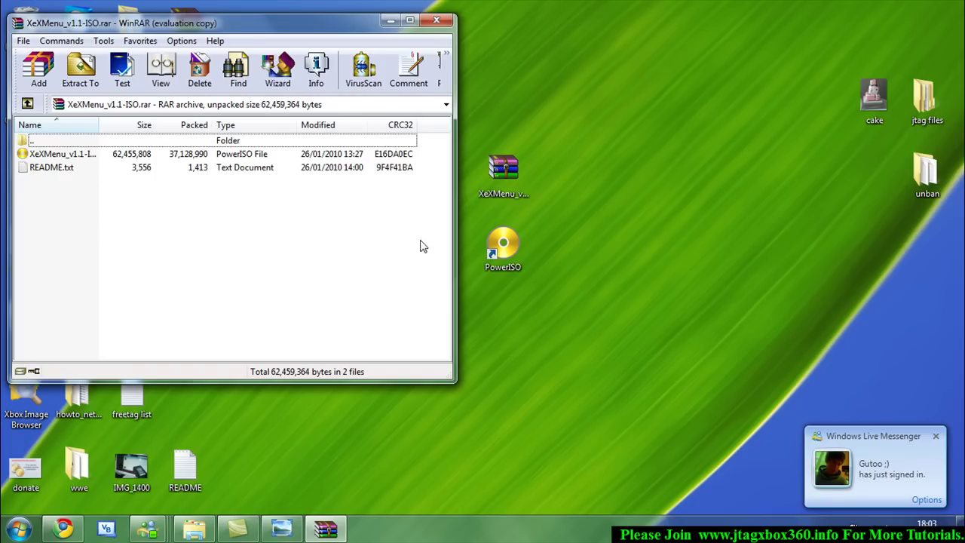
{"action": "left_click", "coordinate": [437, 22]}
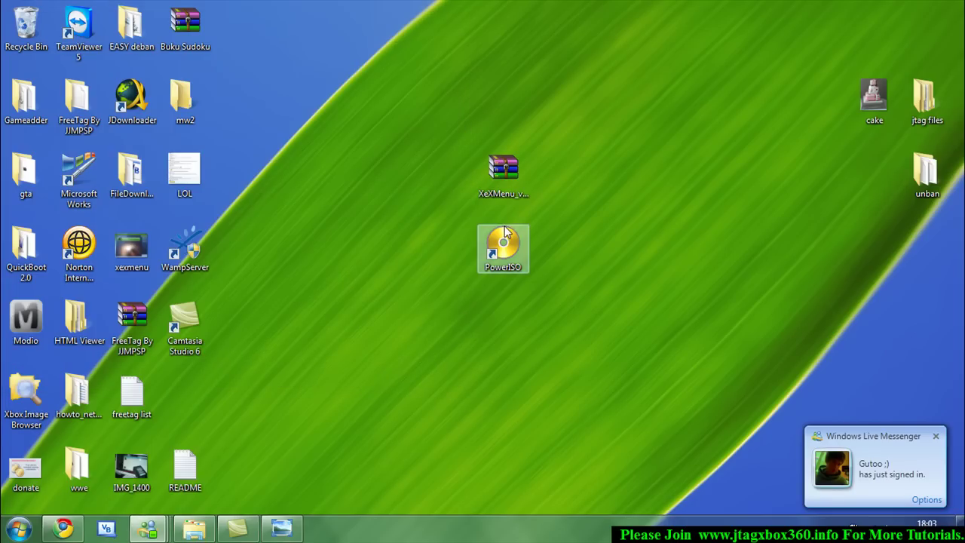
Step: Extract the XeXMenu archive onto the desktop, replacing all existing files
{"action": "right_click", "coordinate": [507, 173]}
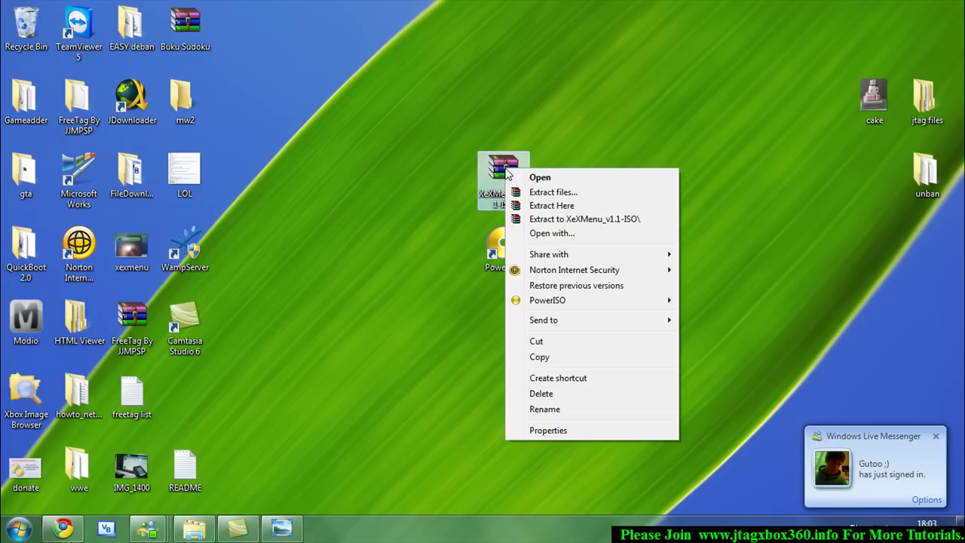
{"action": "left_click", "coordinate": [555, 206]}
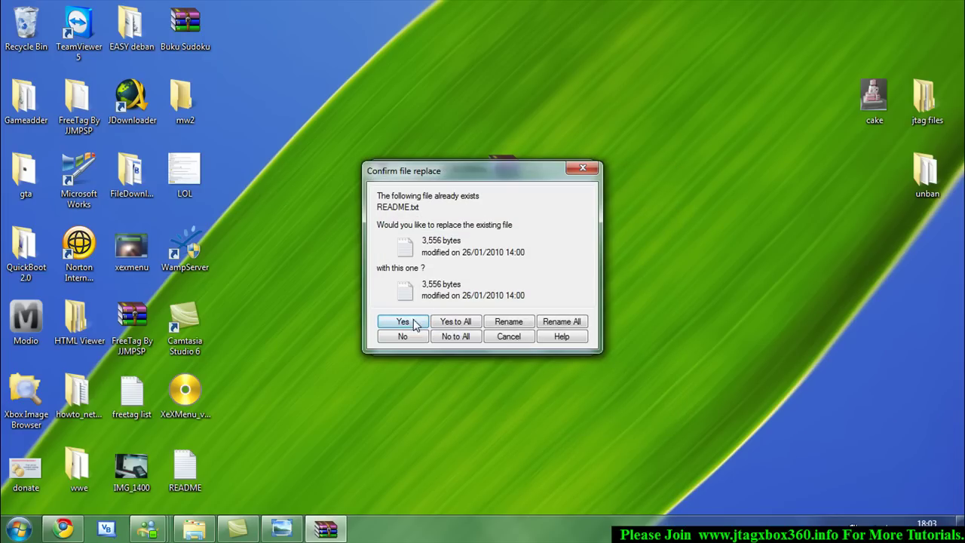
{"action": "left_click", "coordinate": [455, 322]}
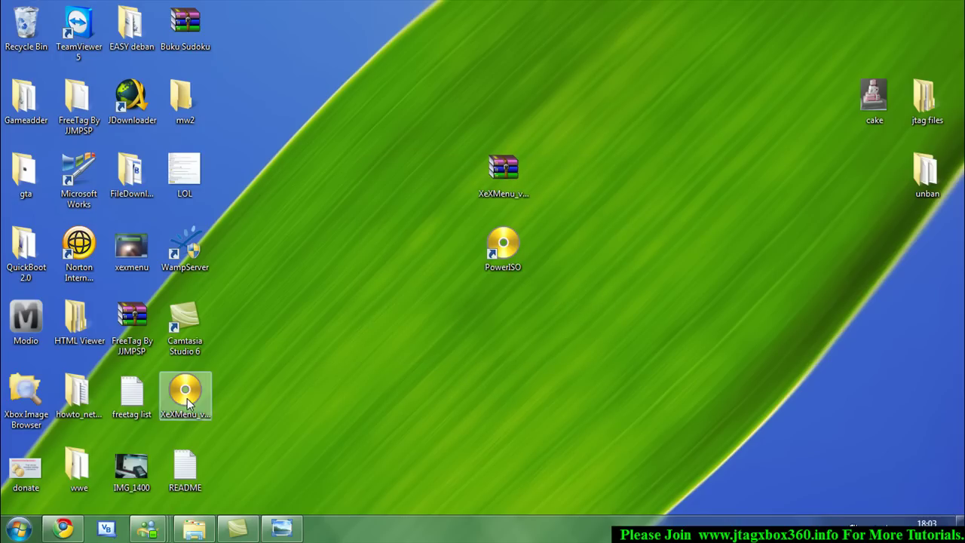
Step: Move the extracted XeXMenu ISO to the desktop centre and deselect it
{"action": "left_click_drag", "start_coordinate": [473, 368], "coordinate": [474, 368]}
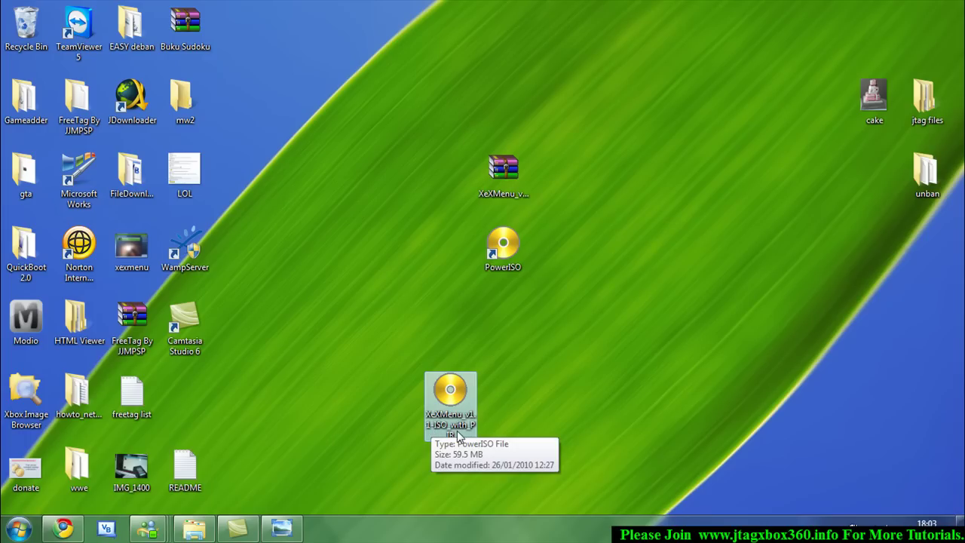
{"action": "left_click", "coordinate": [500, 389]}
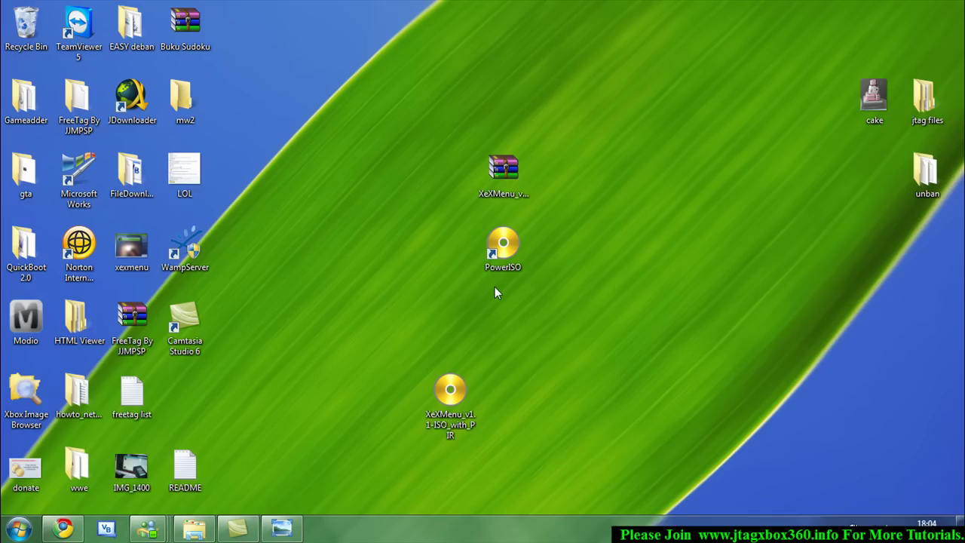
Step: Launch PowerISO past the unregistered warning and add XeXMenu_v1.1-ISO_with_PIR.iso to a new image
{"action": "left_click", "coordinate": [516, 242]}
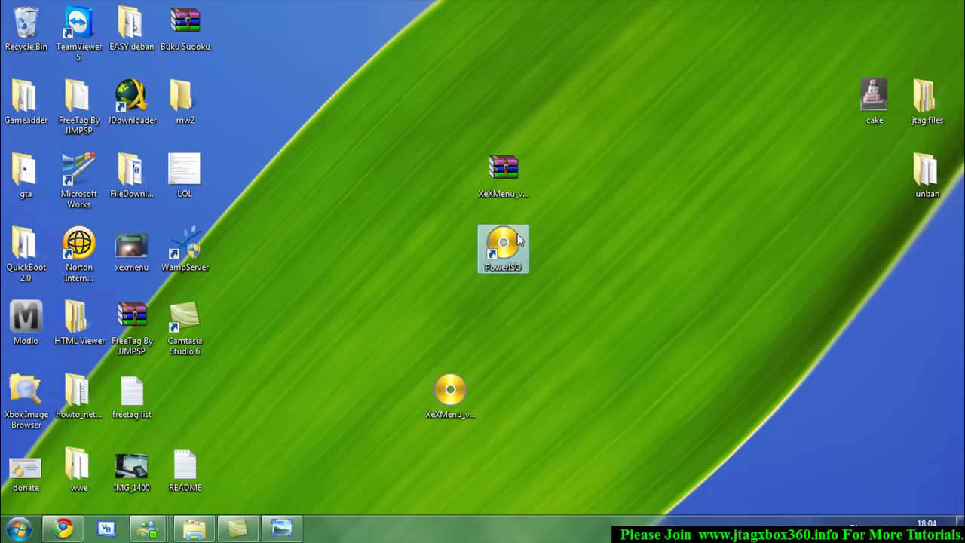
{"action": "double_click", "coordinate": [517, 240]}
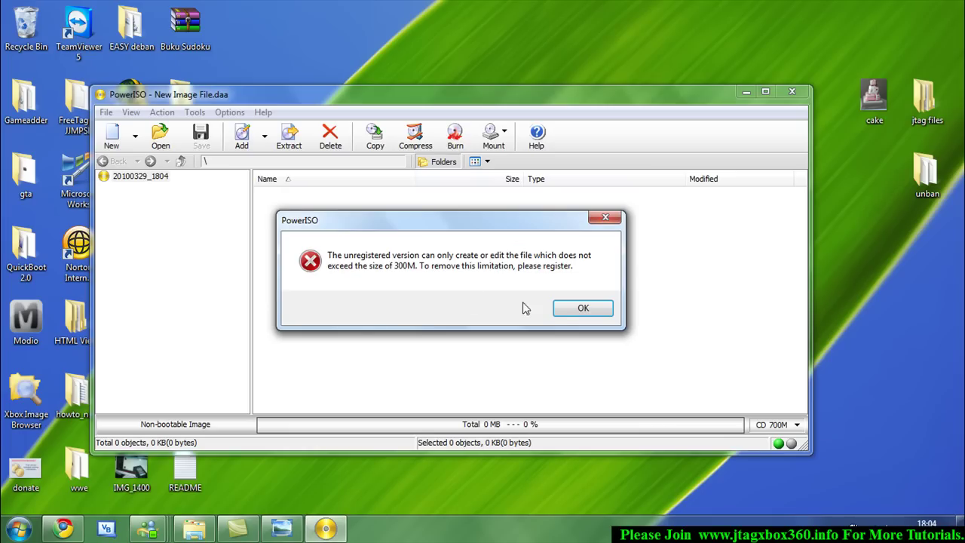
{"action": "left_click", "coordinate": [565, 311]}
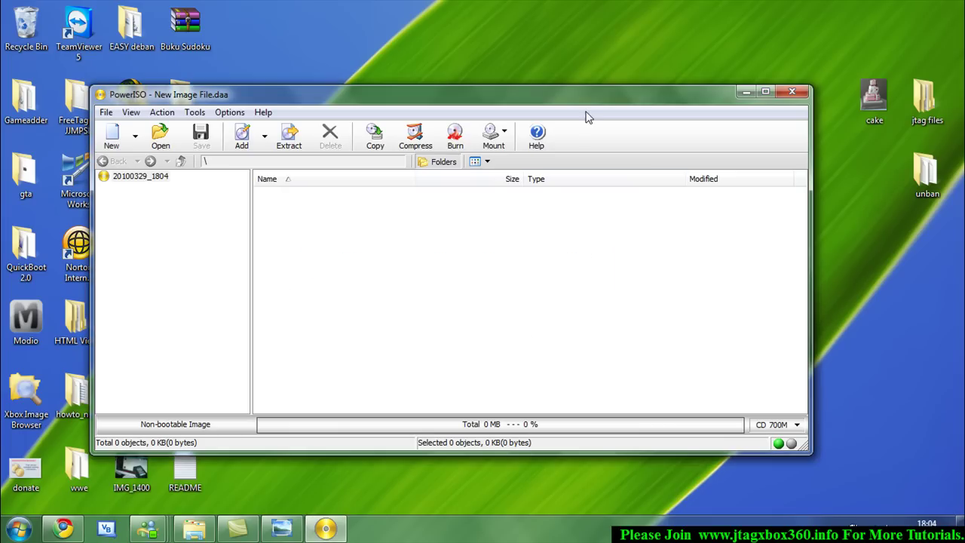
{"action": "left_click_drag", "start_coordinate": [588, 106], "coordinate": [569, 31]}
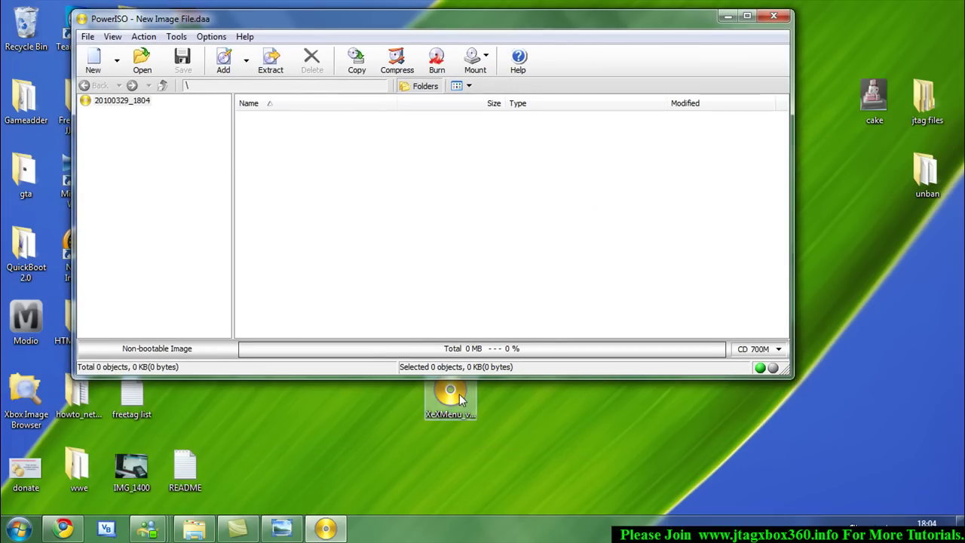
{"action": "mouse_move", "coordinate": [457, 396]}
{"action": "left_mouse_down"}
{"action": "mouse_move", "coordinate": [434, 321]}
{"action": "mouse_move", "coordinate": [460, 203]}
{"action": "mouse_move", "coordinate": [430, 209]}
{"action": "left_mouse_up"}
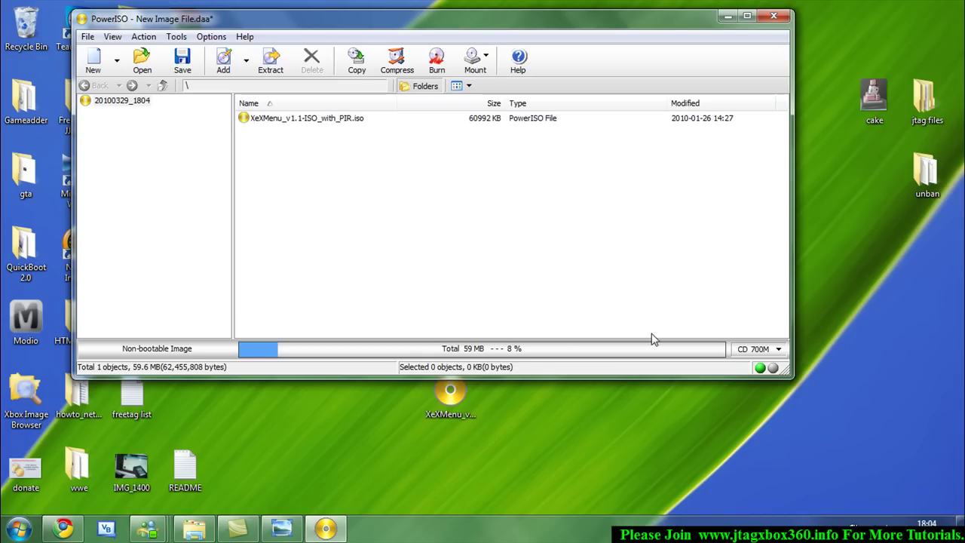
{"action": "left_click", "coordinate": [776, 351]}
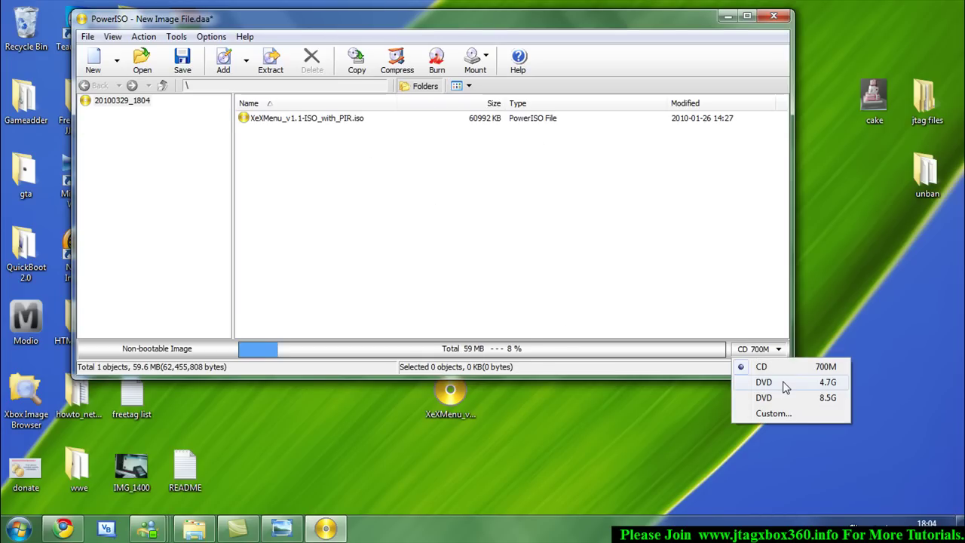
Step: Set the image capacity to DVD 4.7G and dismiss the AutoPlay window
{"action": "left_click", "coordinate": [785, 386]}
{"action": "left_click_drag", "start_coordinate": [610, 284], "coordinate": [363, 198]}
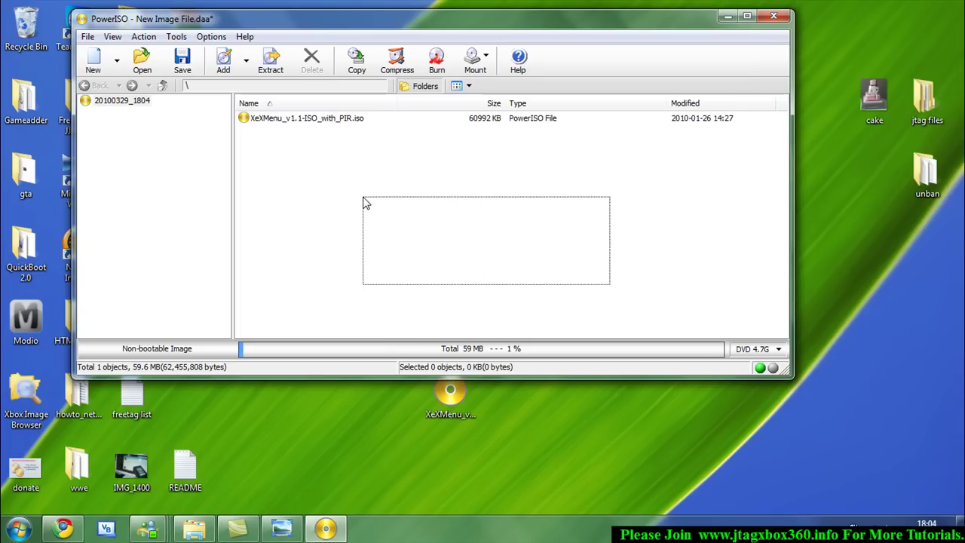
{"action": "left_click_drag", "start_coordinate": [365, 202], "coordinate": [365, 202]}
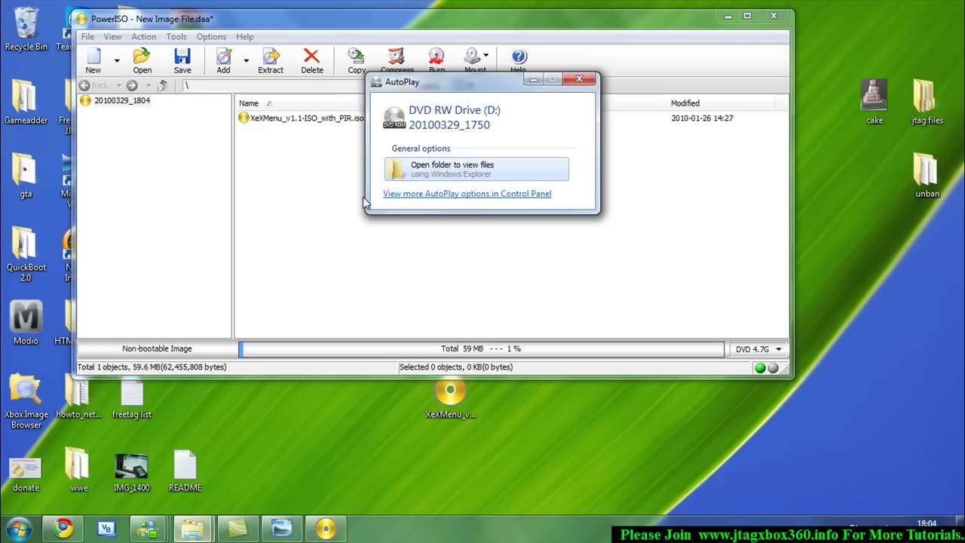
{"action": "left_click", "coordinate": [588, 82]}
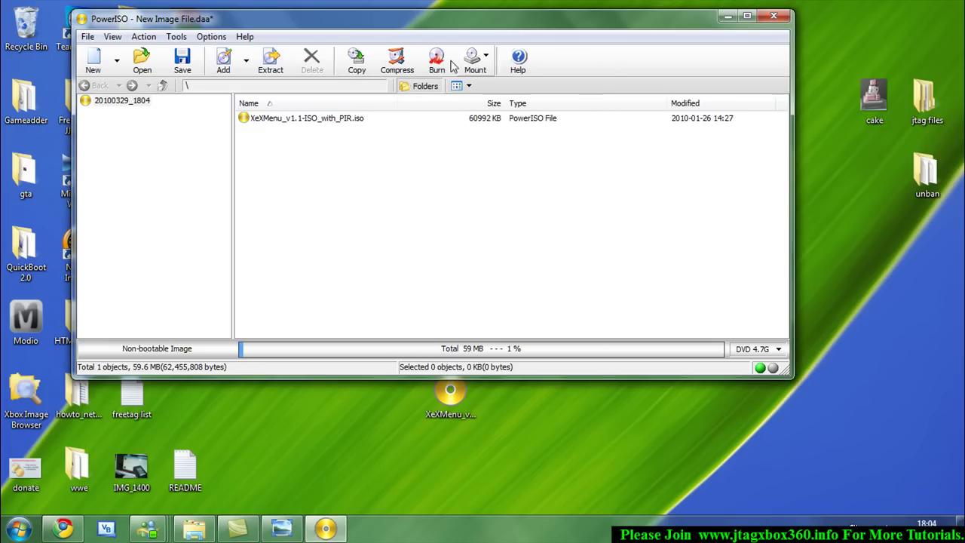